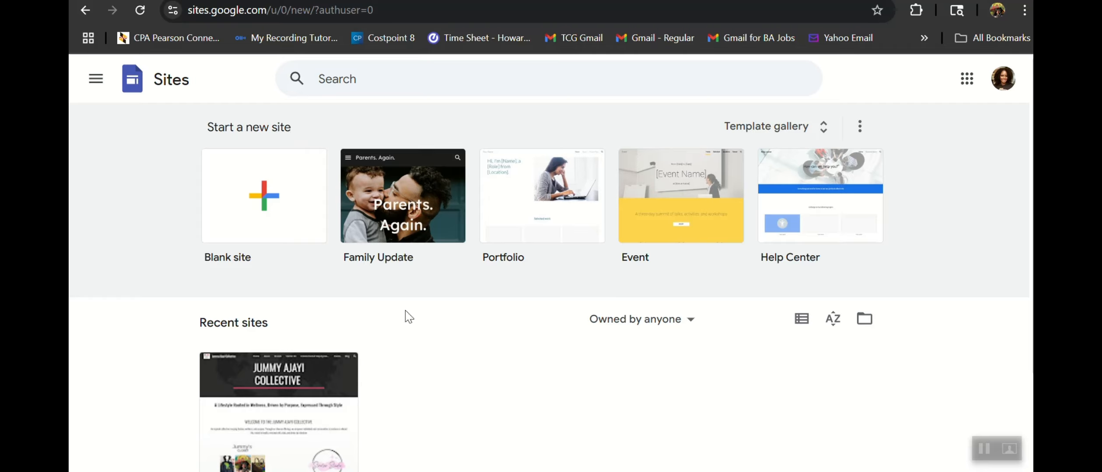
Create a new blank site and name it "uniquewebsite".
click(266, 197)
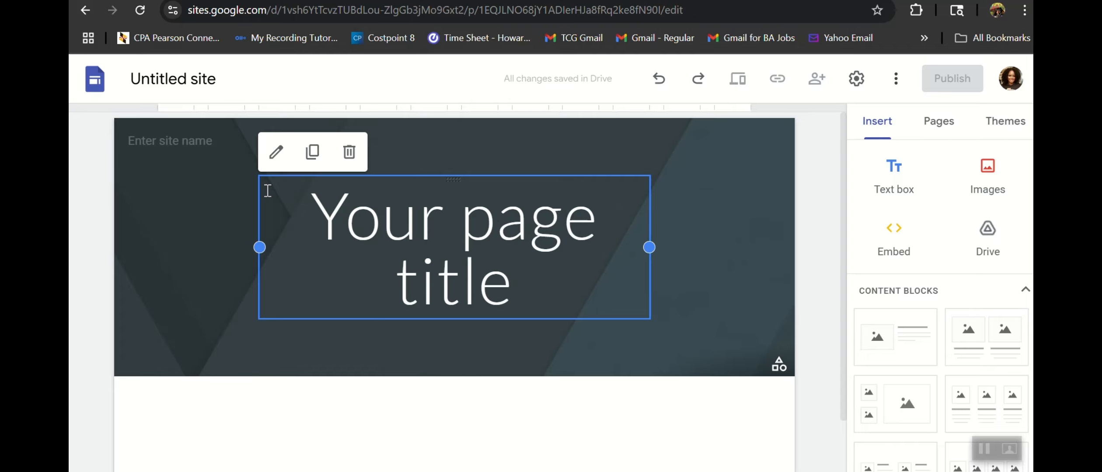
click(175, 77)
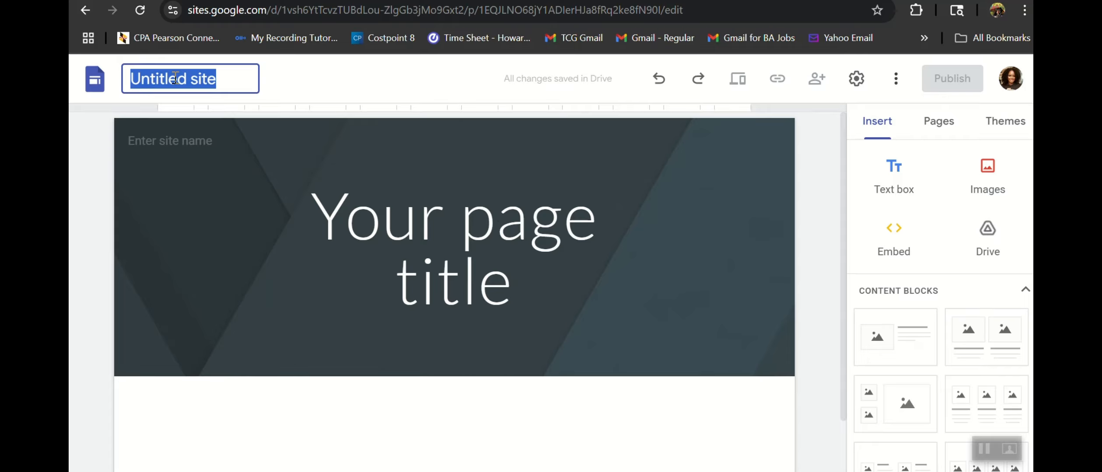
text(uniq)
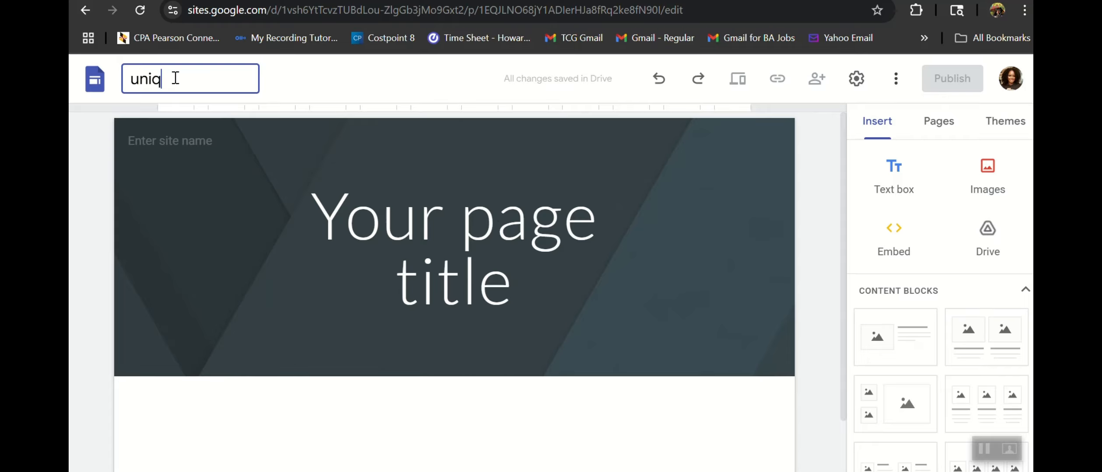
text(uewebsite)
click(283, 81)
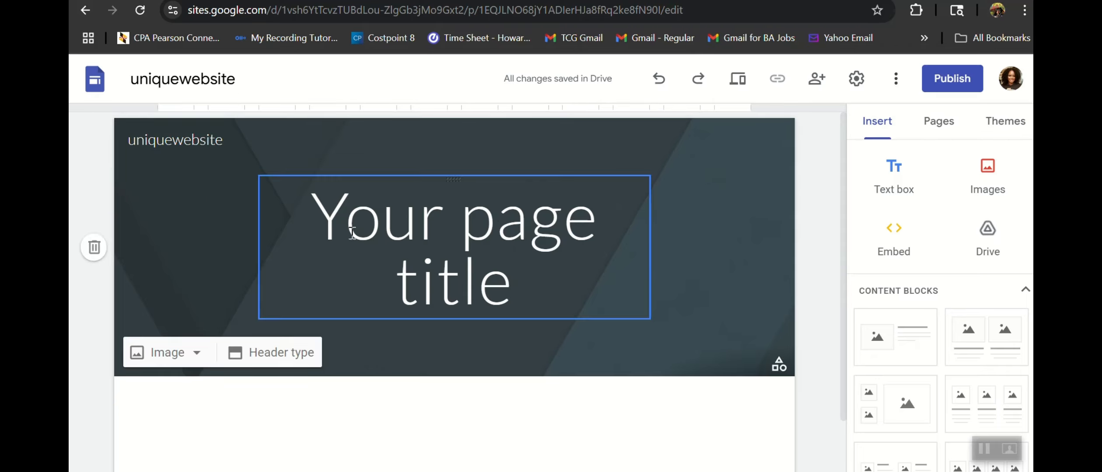
Replace the placeholder page title in the header with "Unique", the site owner's first name and "Site".
click(322, 209)
drag(322, 209, 527, 295)
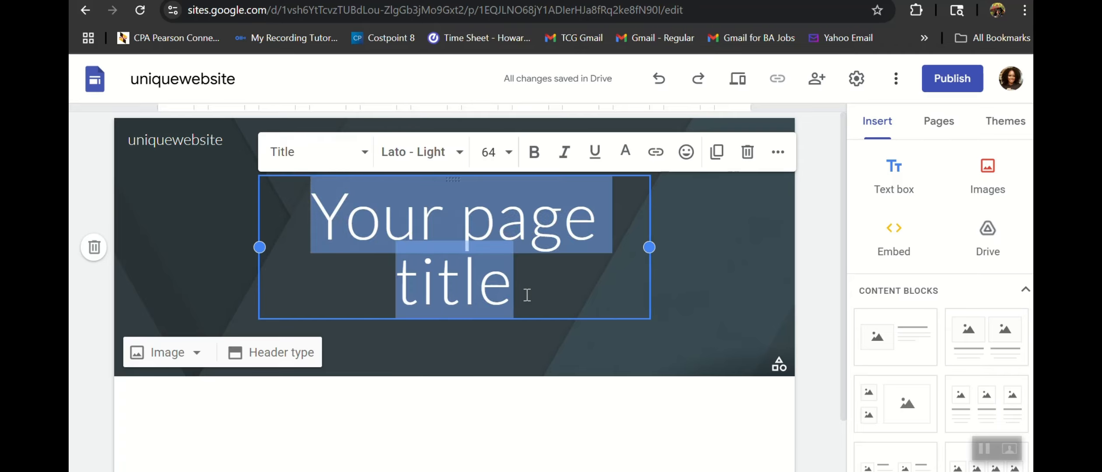
text(Uniq)
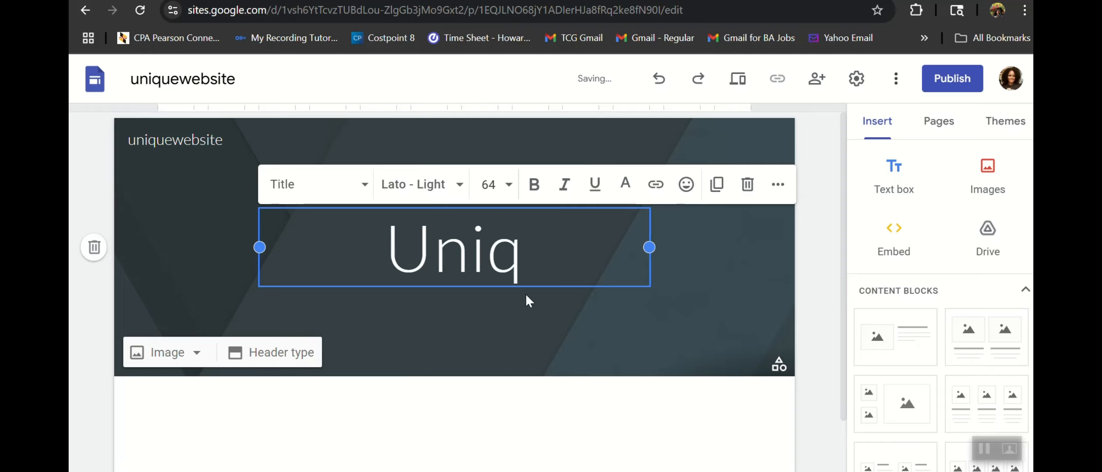
text(ue )
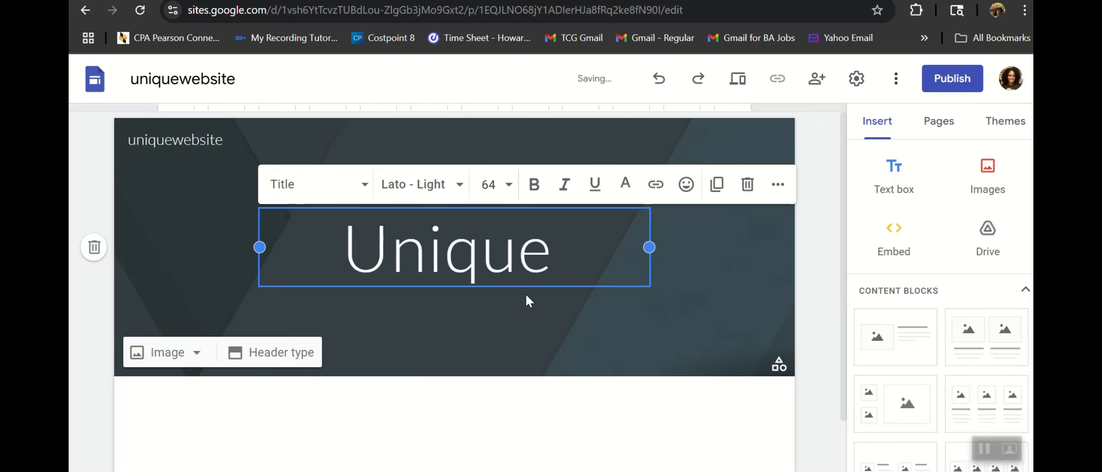
text(Jummy S)
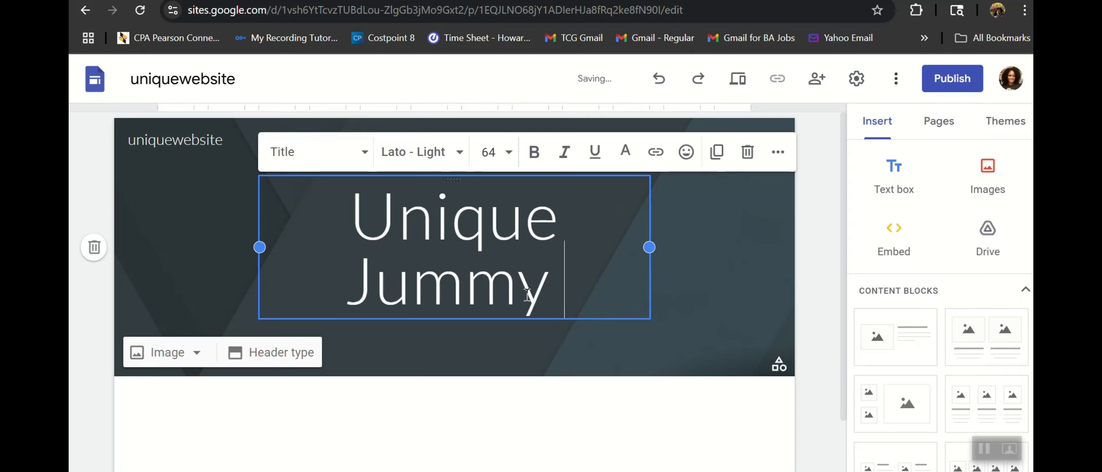
text(ite)
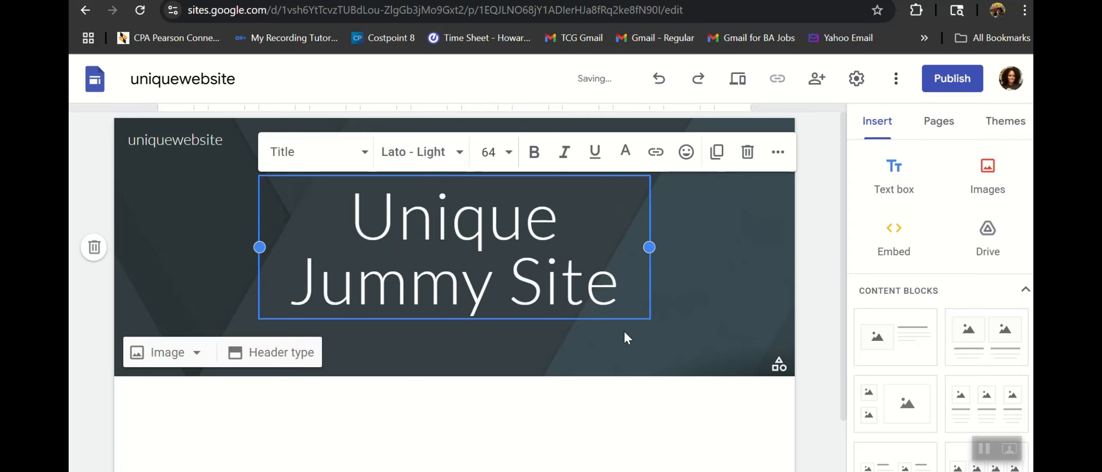
click(716, 234)
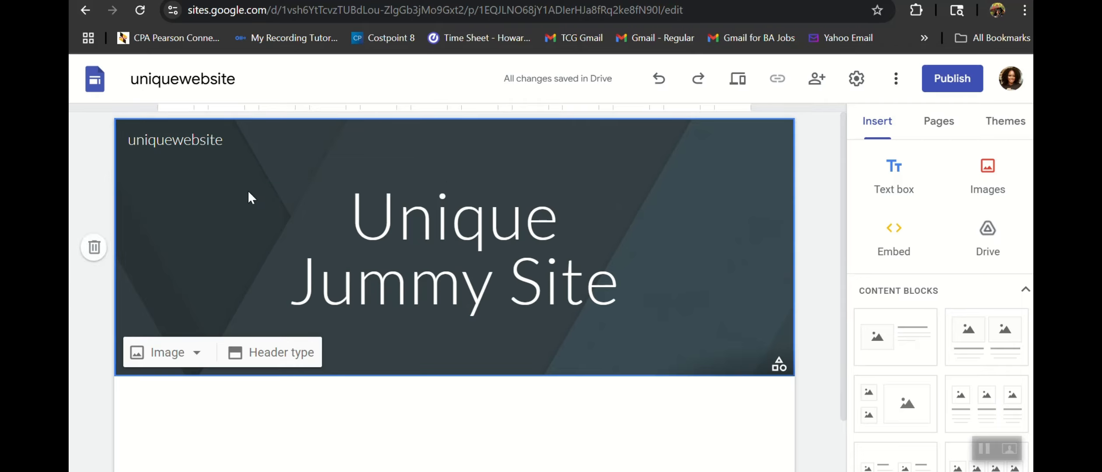
View the logo and favicon upload options in the site's brand image settings, and close the settings.
mouse_move(160, 145)
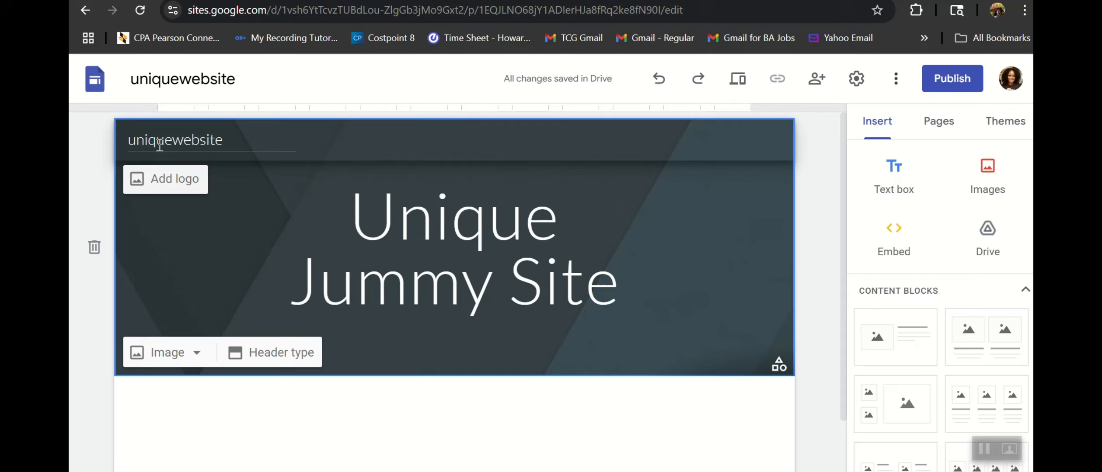
click(170, 190)
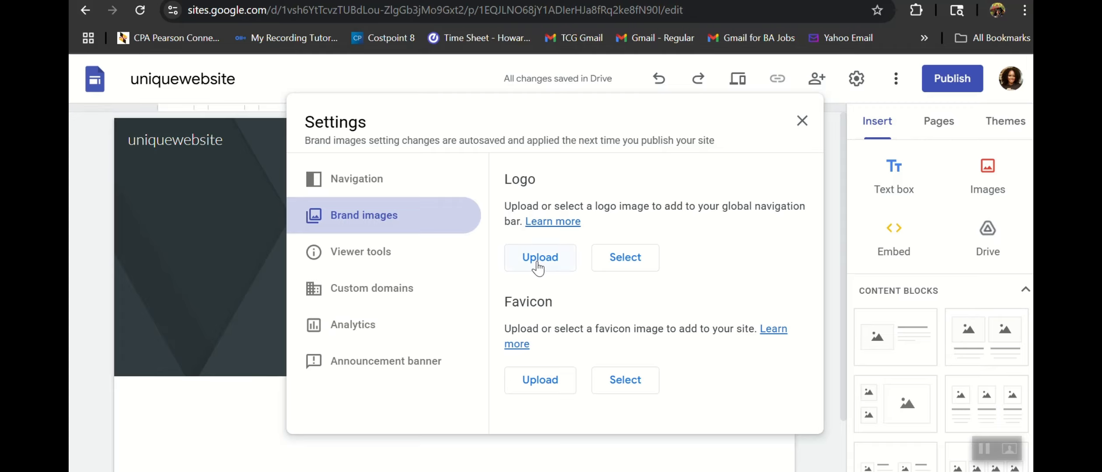
click(805, 123)
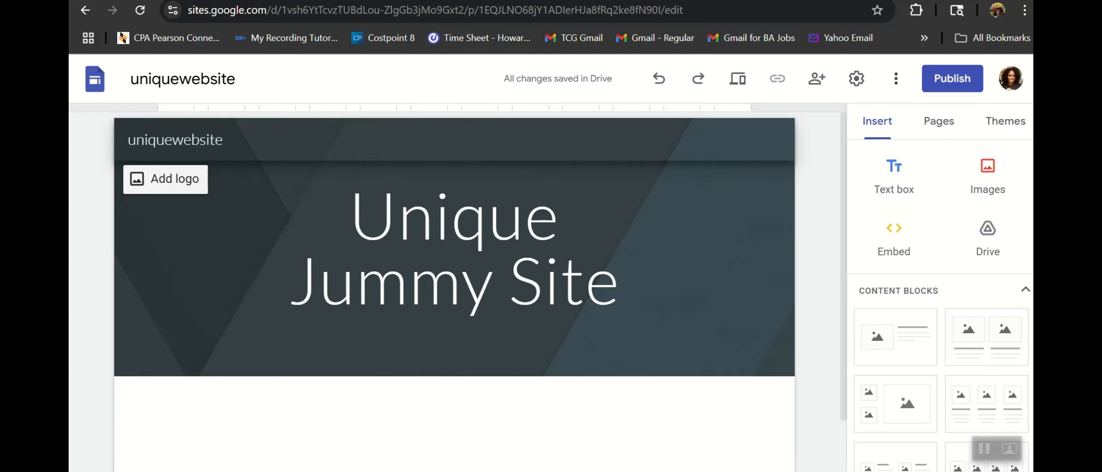
scroll(940, 297, down, 3)
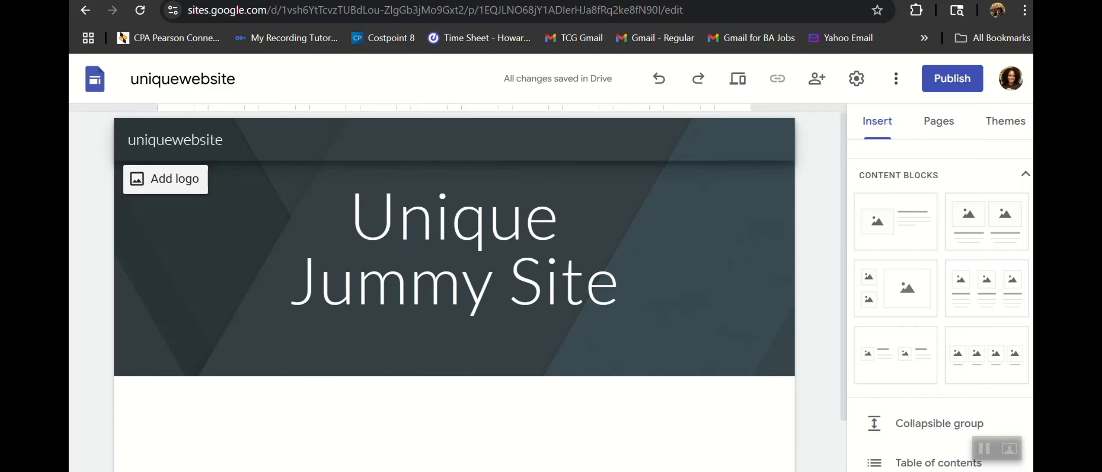
scroll(940, 306, down, 12)
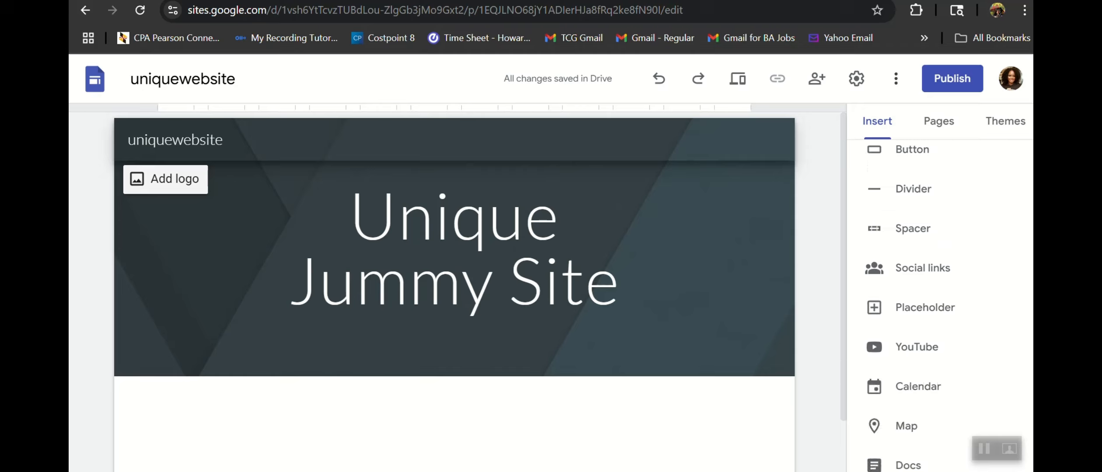
scroll(940, 306, up, 12)
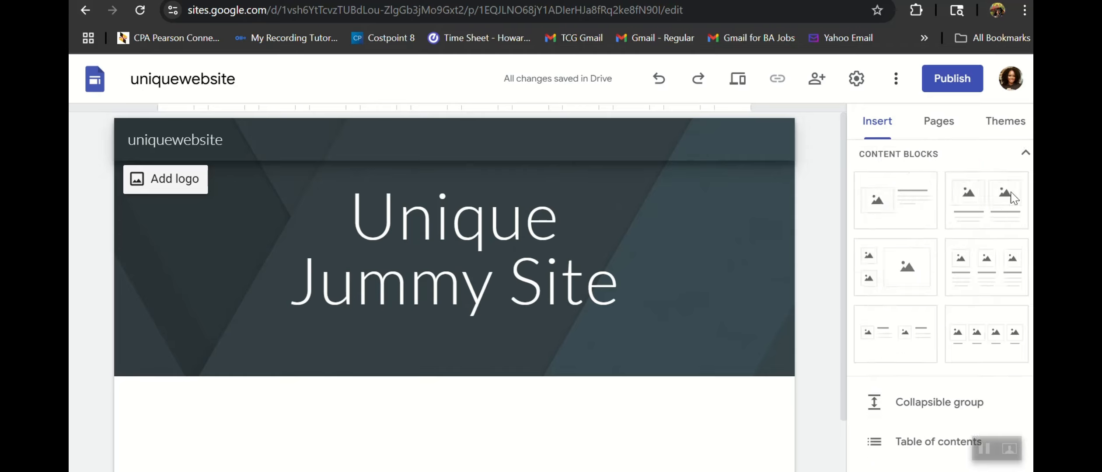
Add a new page named "About" to the site.
click(940, 124)
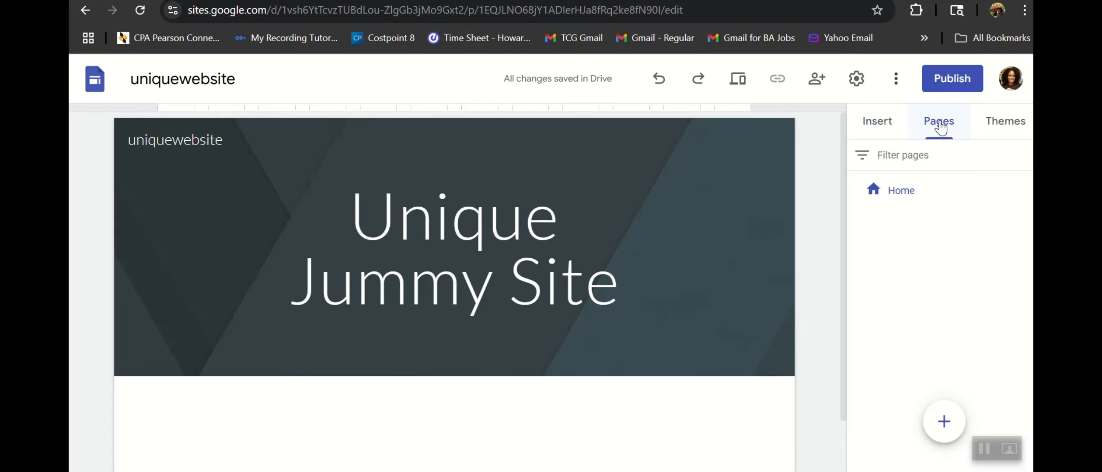
mouse_move(750, 197)
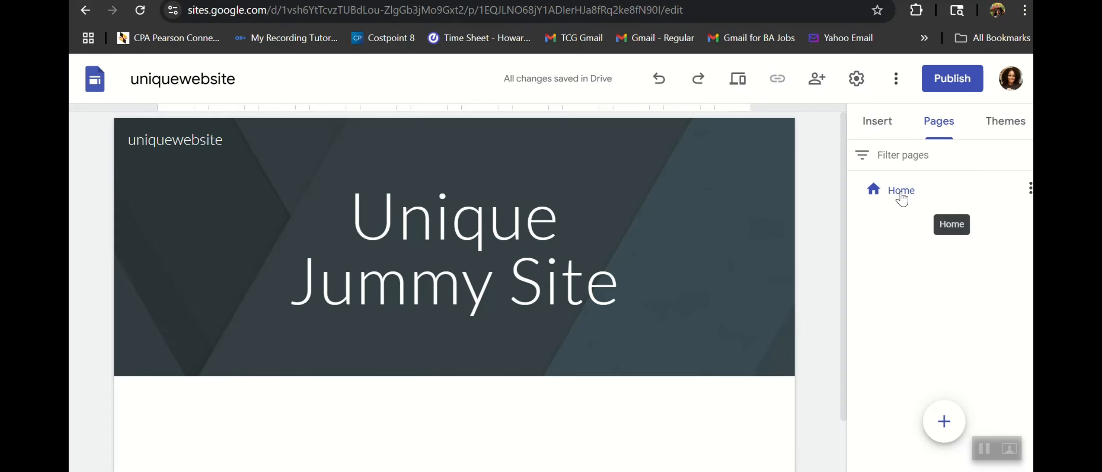
mouse_move(942, 422)
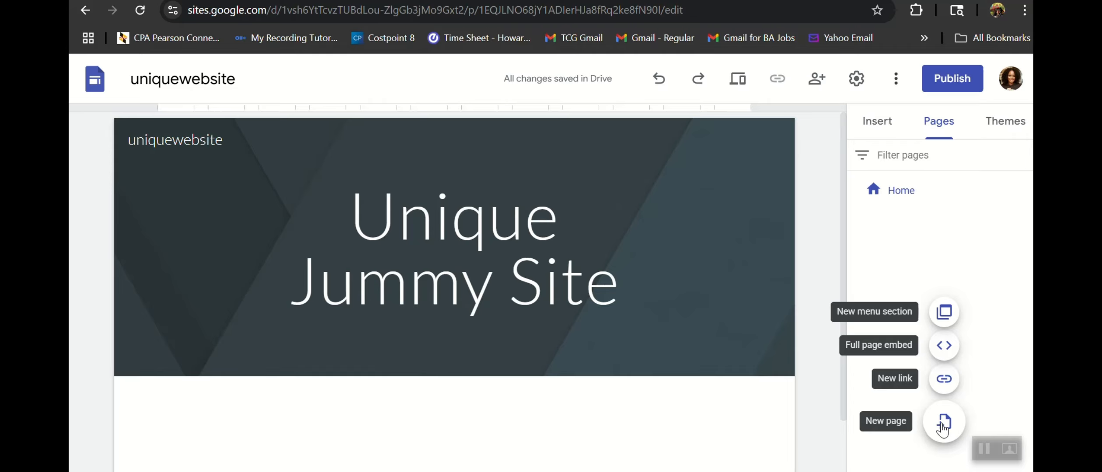
click(944, 422)
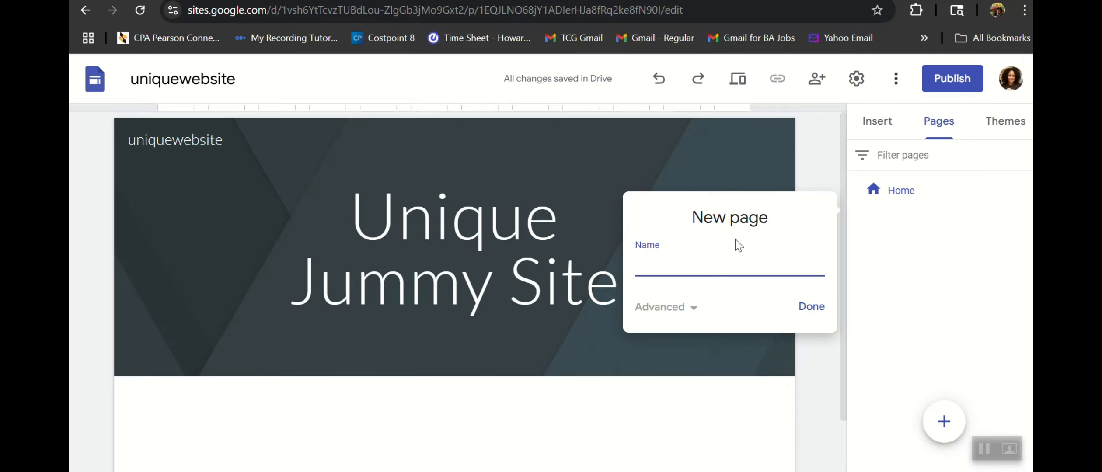
text(About)
click(812, 306)
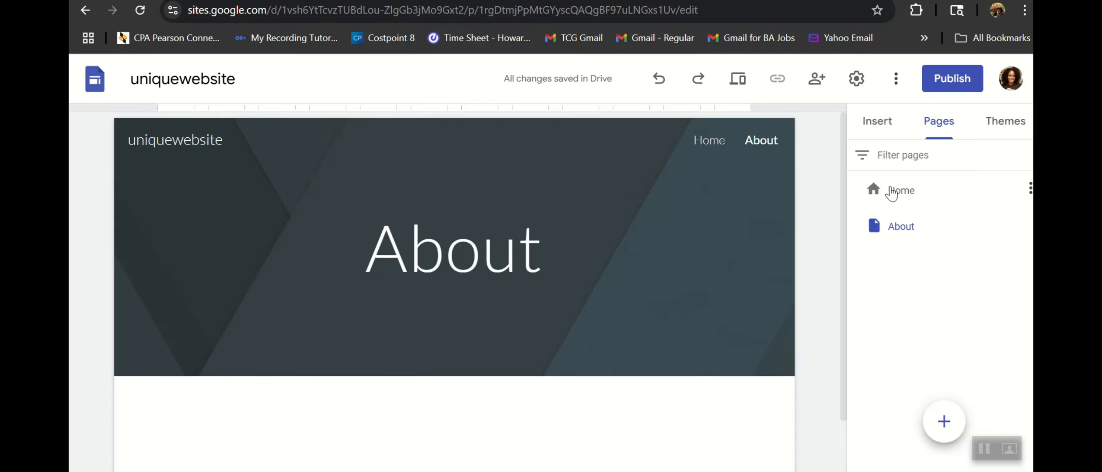
mouse_move(946, 431)
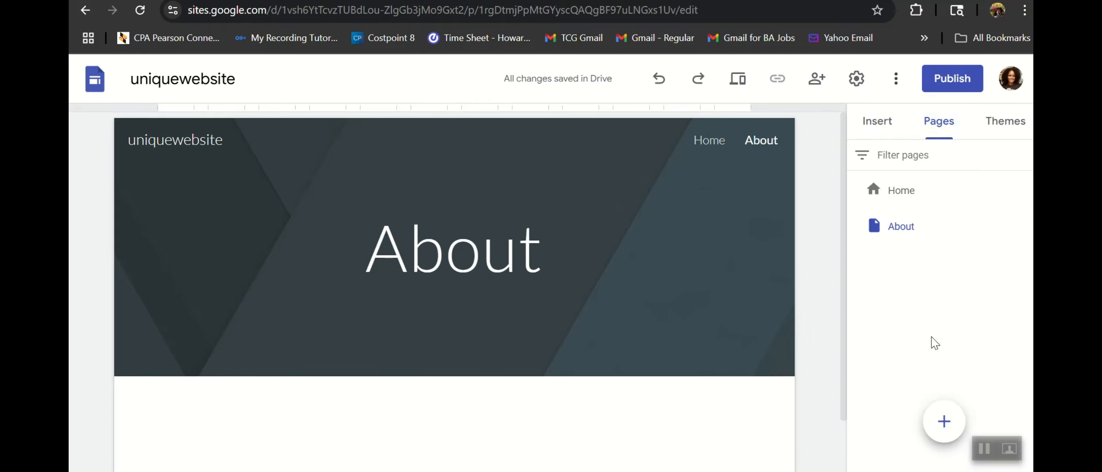
click(879, 124)
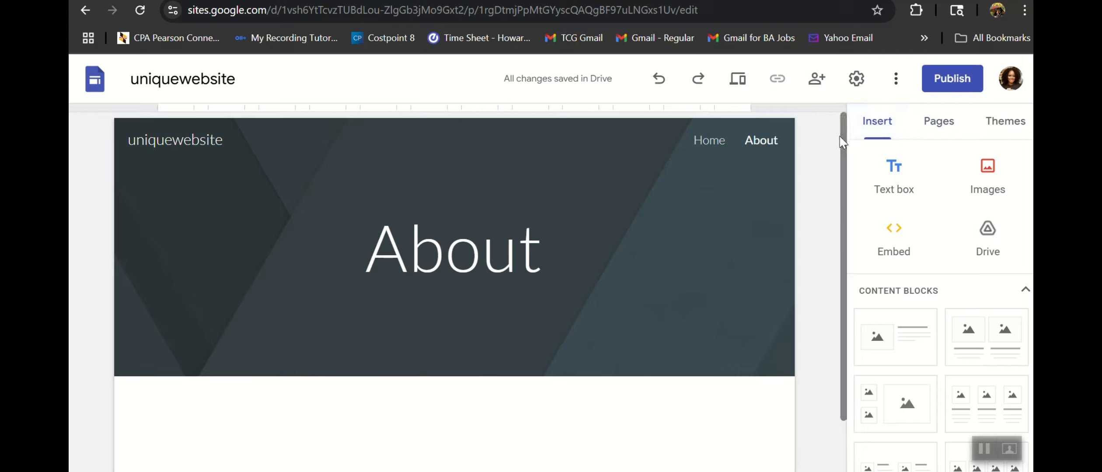
scroll(843, 172, down, 2)
drag(842, 167, 841, 102)
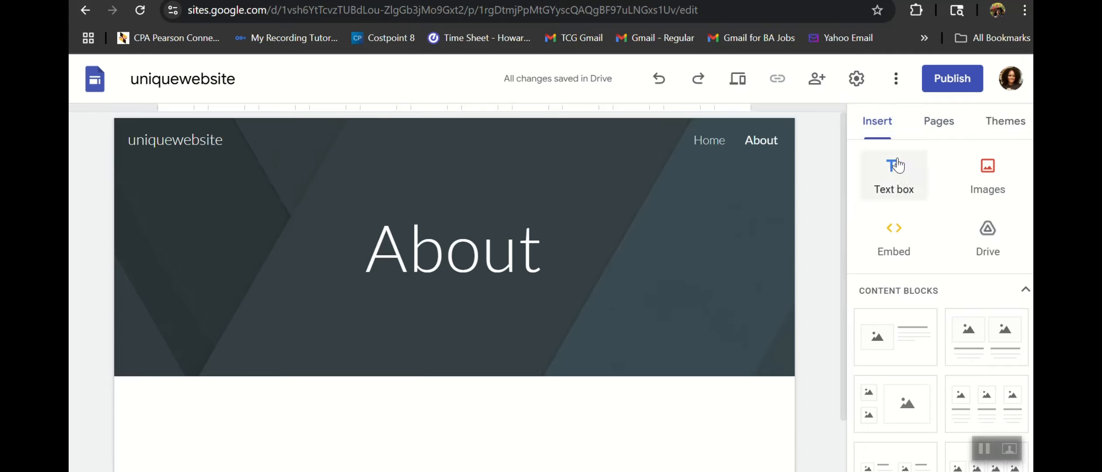
click(940, 127)
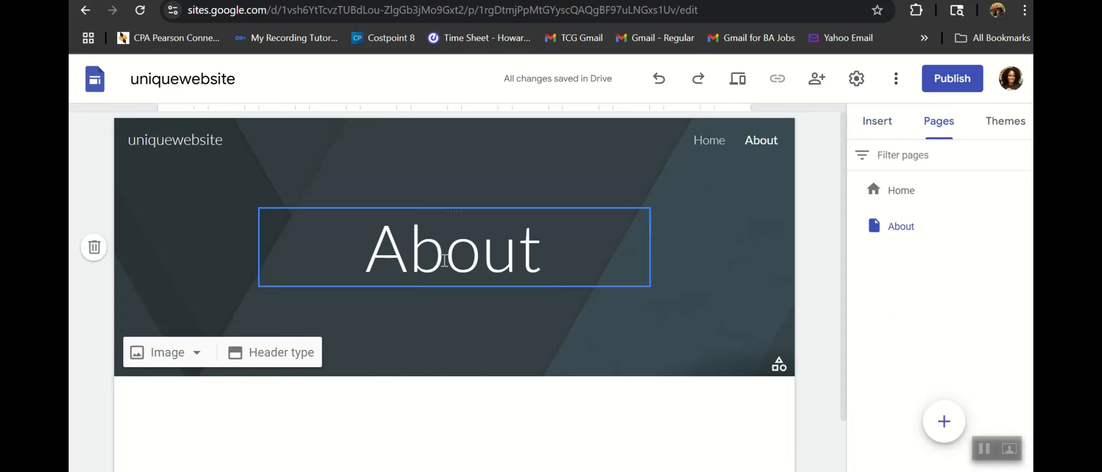
Return to the Home page and apply the Aristotle theme to the site.
click(899, 193)
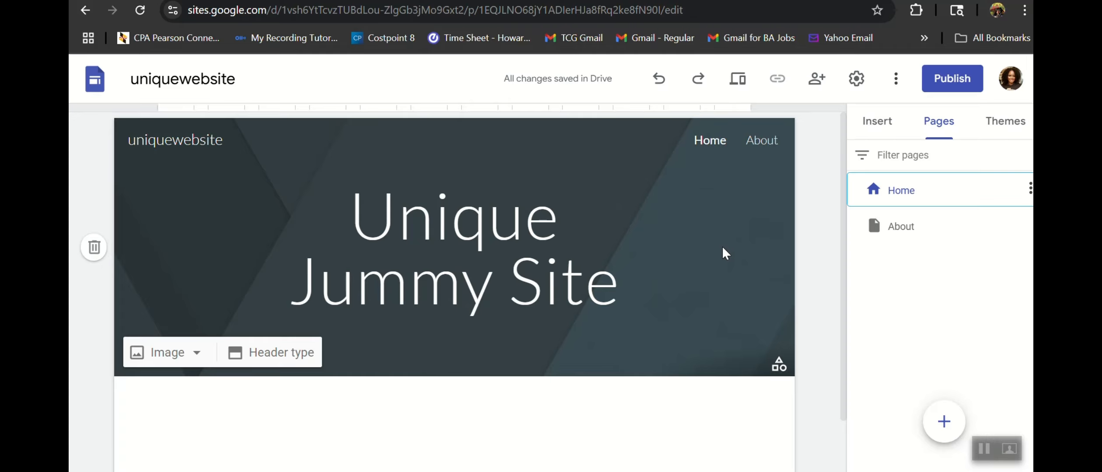
click(876, 131)
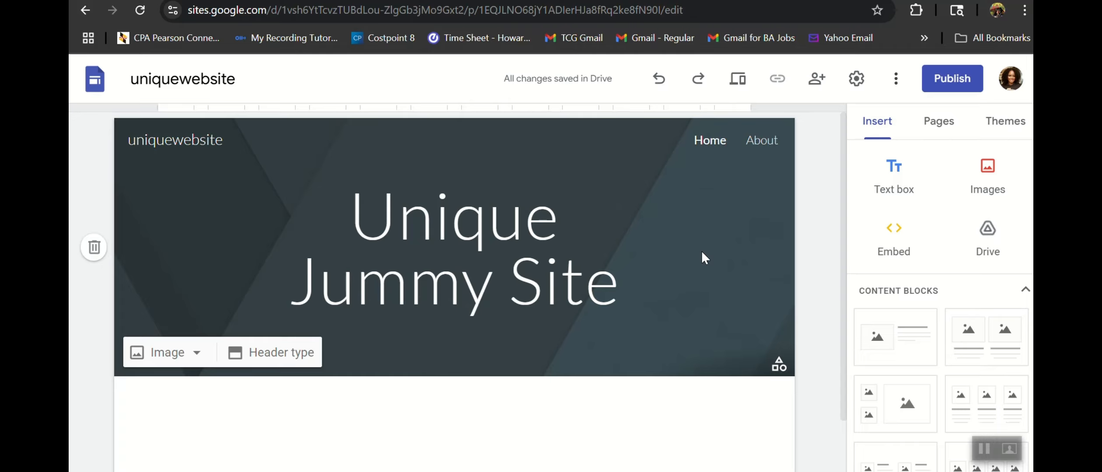
click(1012, 128)
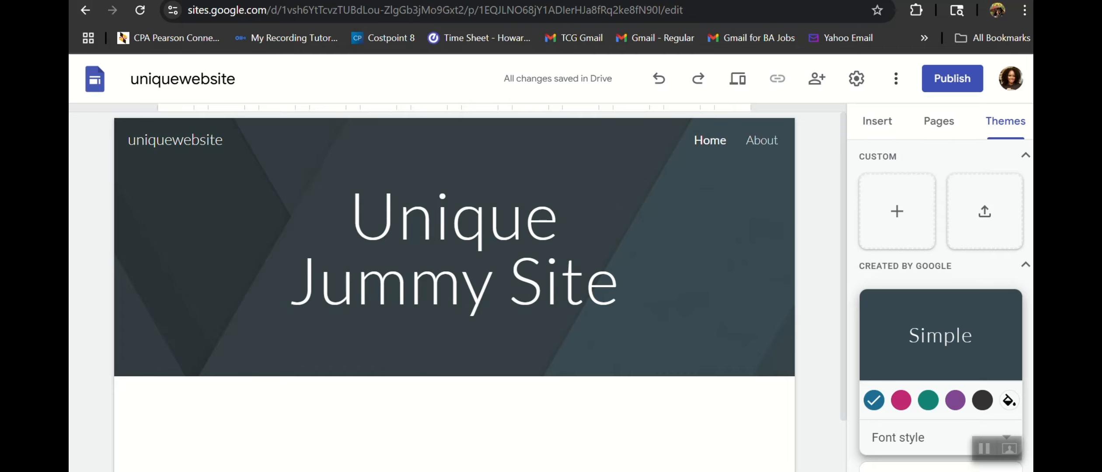
scroll(941, 301, down, 5)
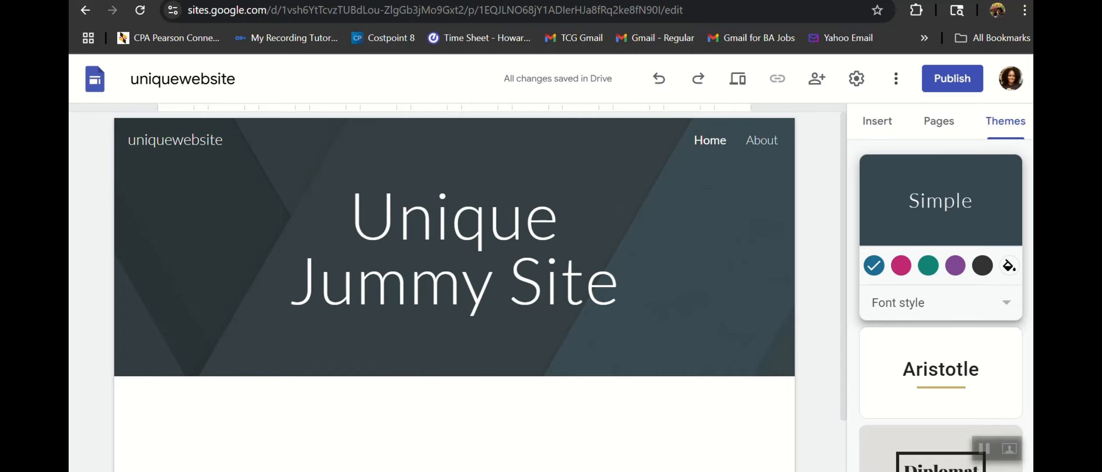
scroll(940, 302, down, 1)
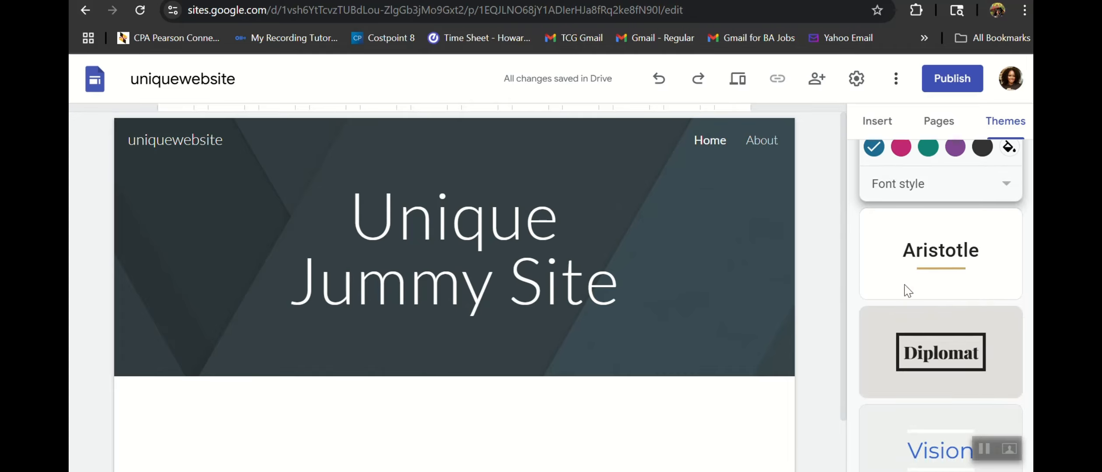
click(911, 257)
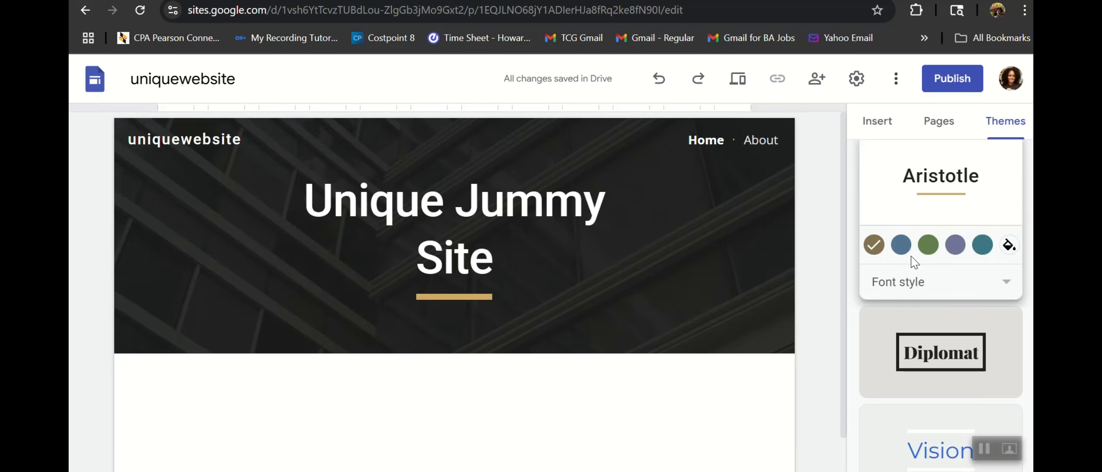
Try the Aristotle theme's blue, green and purple accent colours, and set the accent to teal.
click(901, 246)
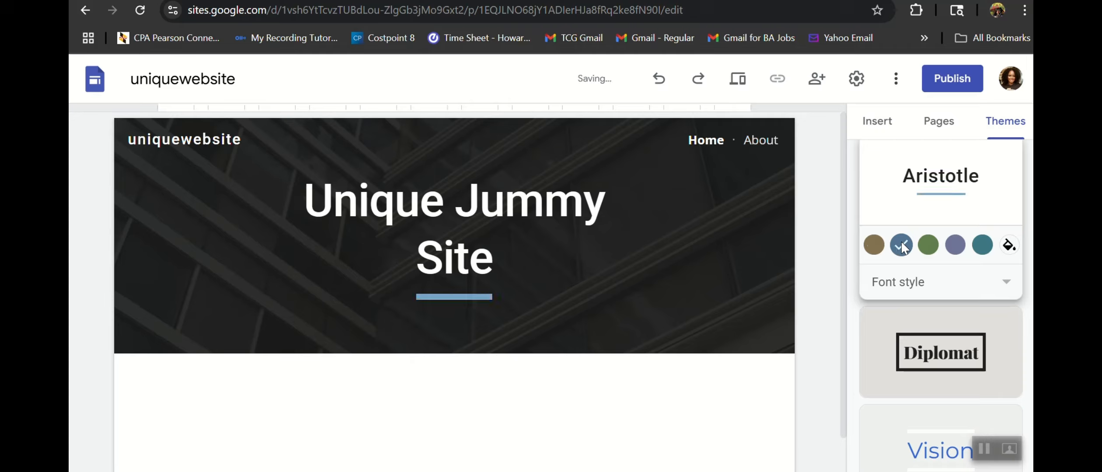
click(928, 243)
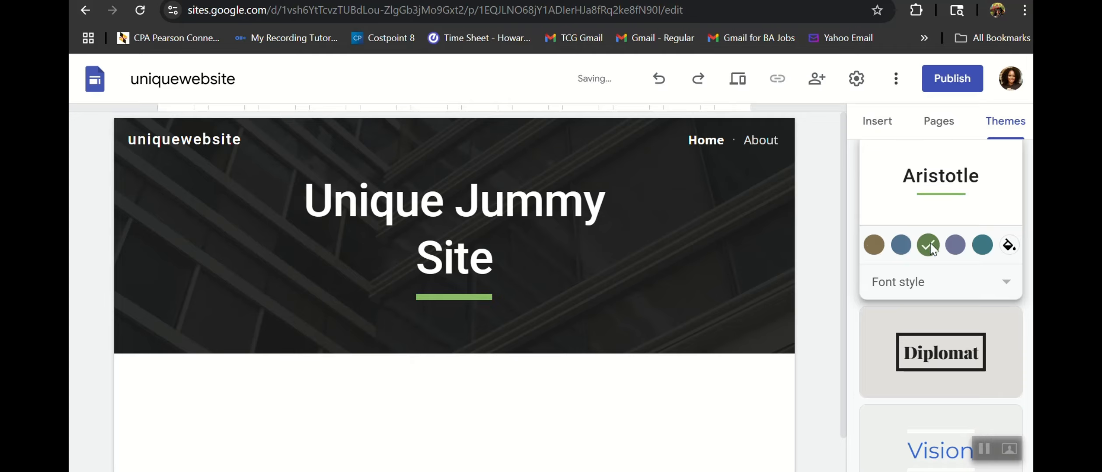
click(952, 248)
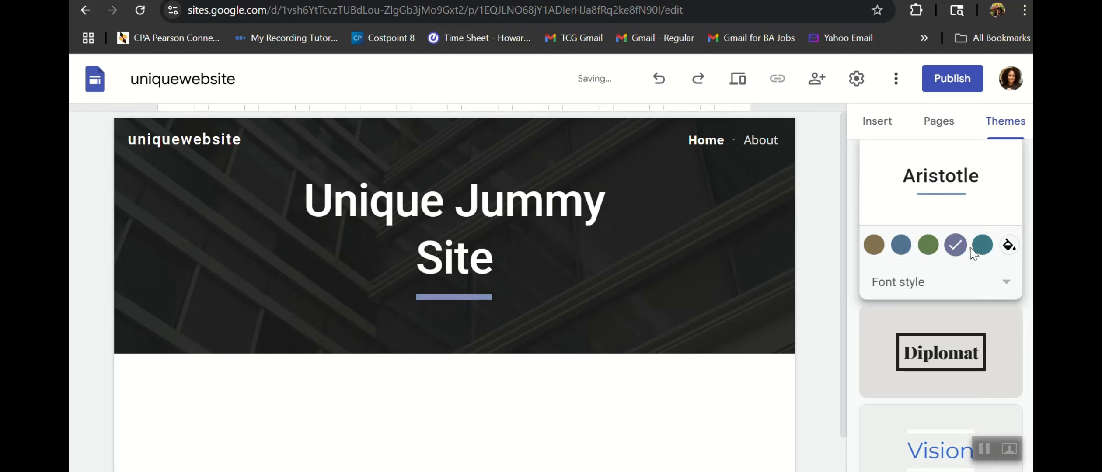
click(980, 249)
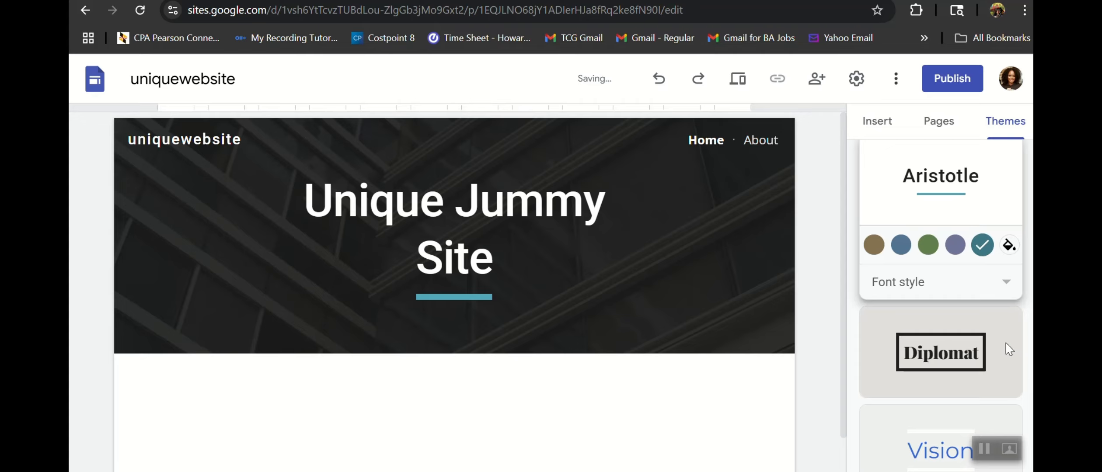
Try the Diplomat, Vision and Level themes on the site, and apply the Impression theme.
click(989, 331)
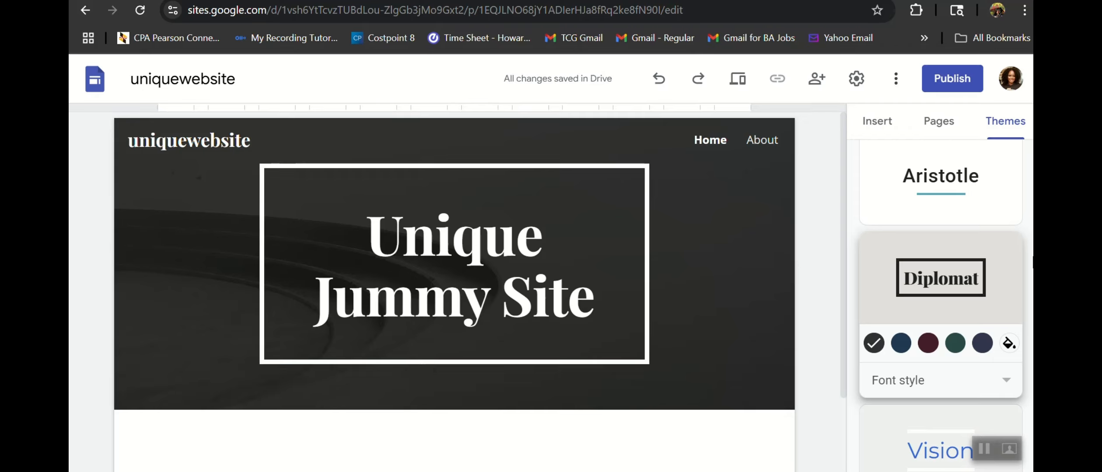
scroll(940, 306, down, 5)
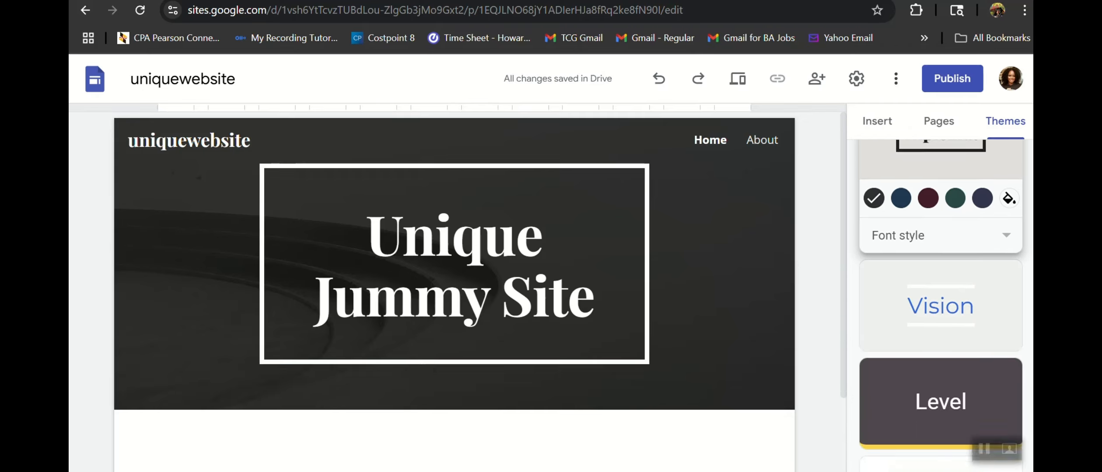
scroll(881, 245, down, 1)
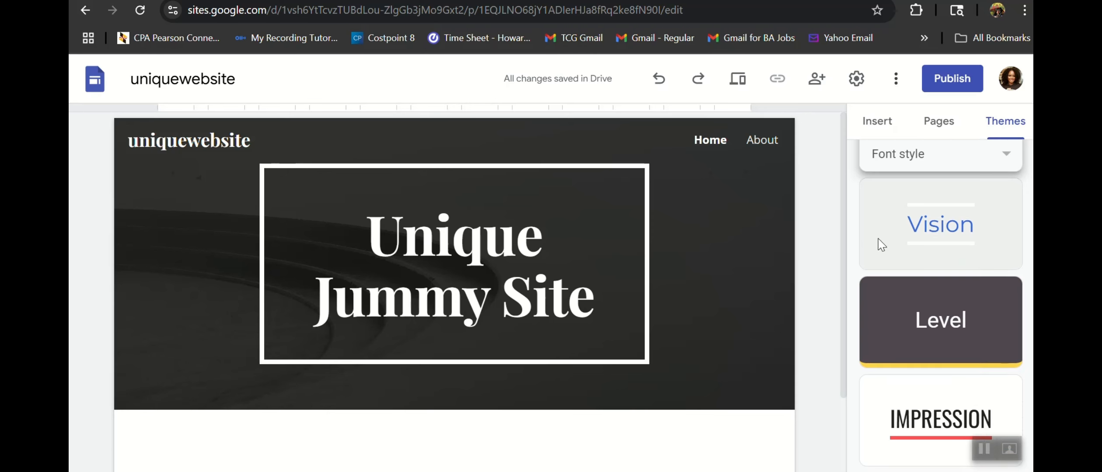
click(876, 224)
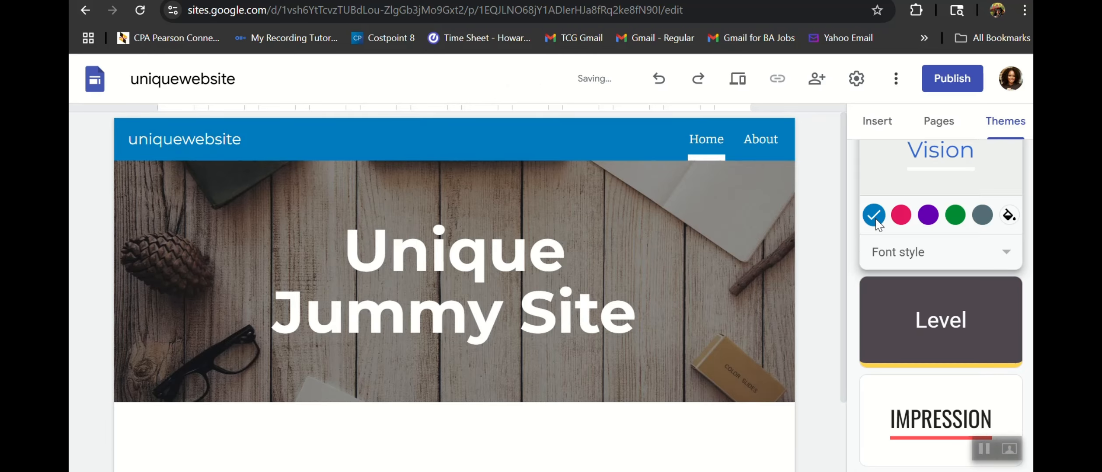
click(917, 325)
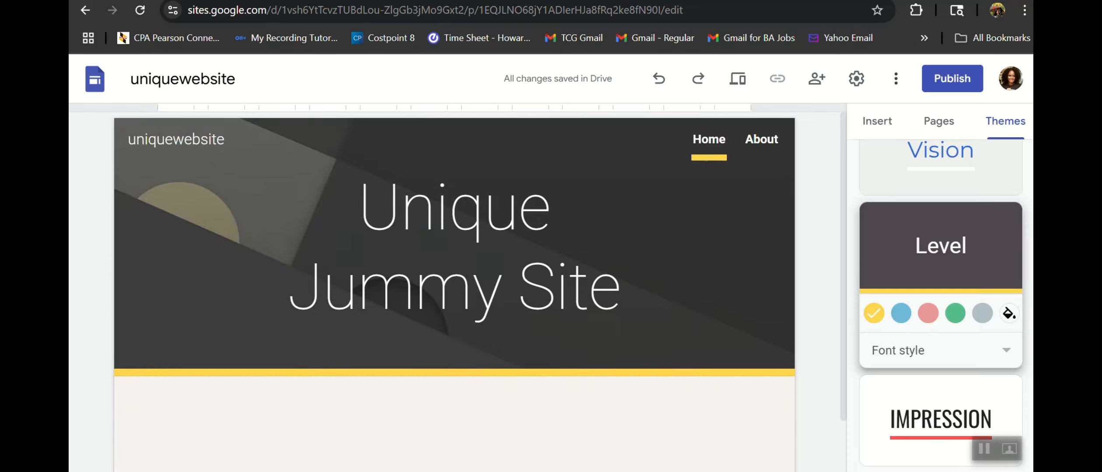
click(924, 423)
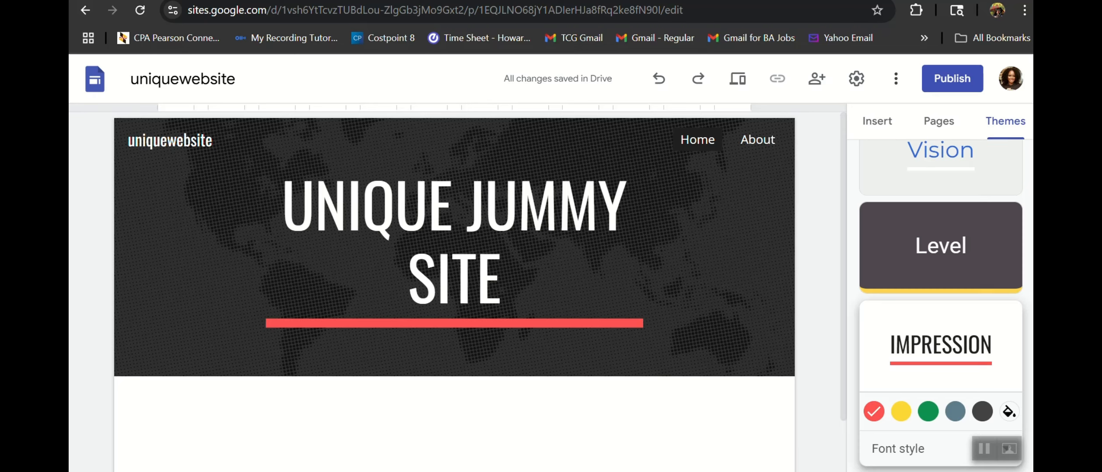
scroll(939, 306, up, 15)
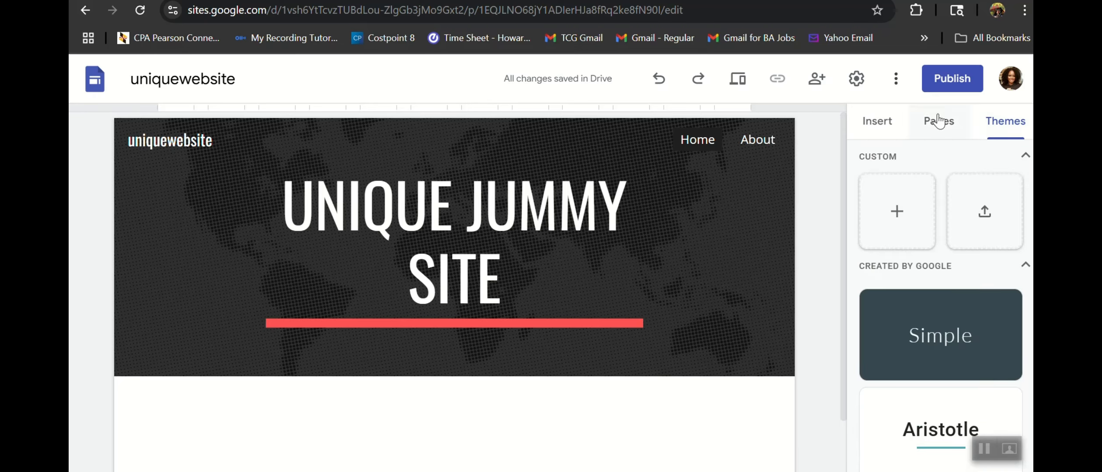
Insert an empty text box below the Home page header and delete it again.
click(872, 126)
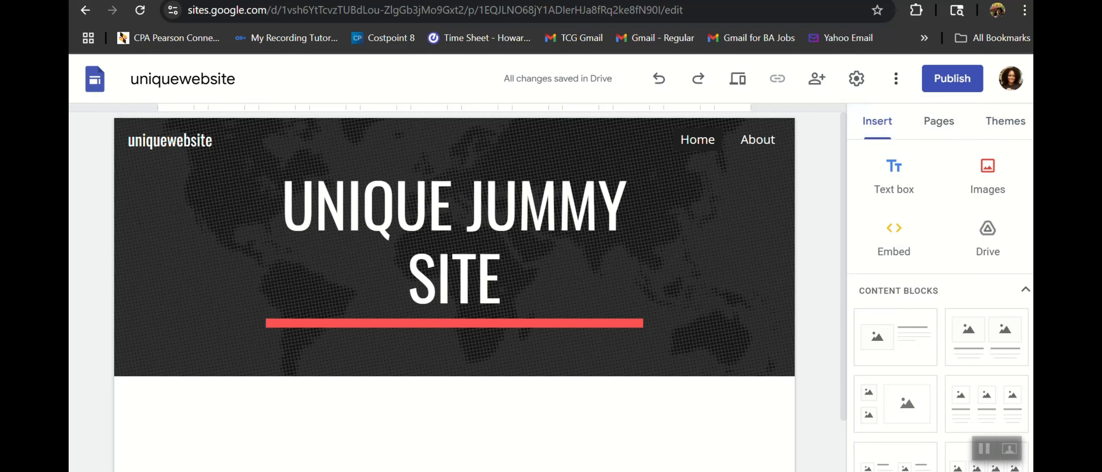
scroll(940, 306, down, 3)
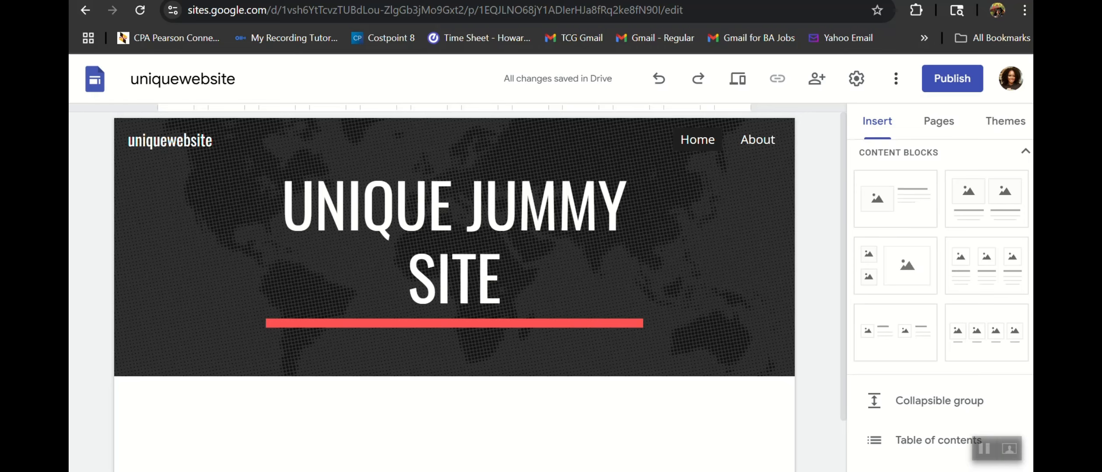
scroll(909, 176, up, 3)
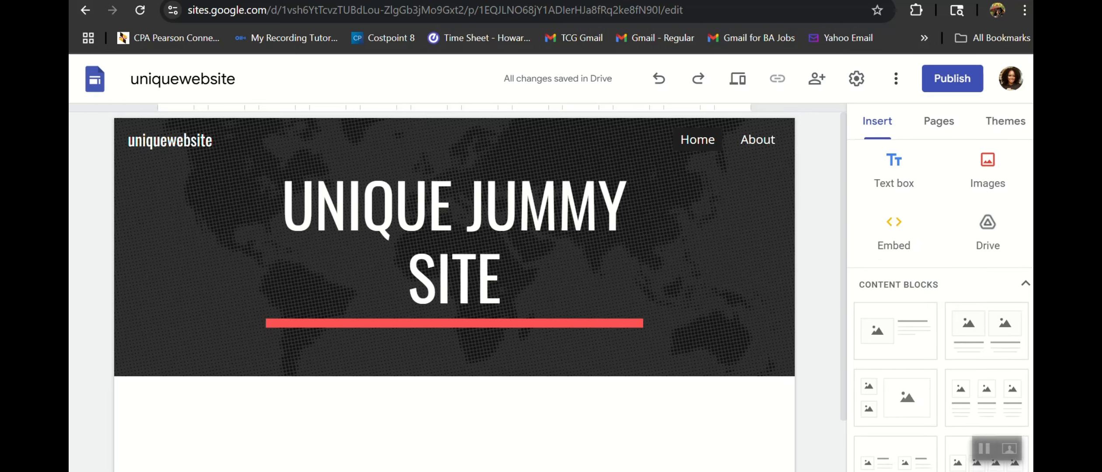
click(894, 177)
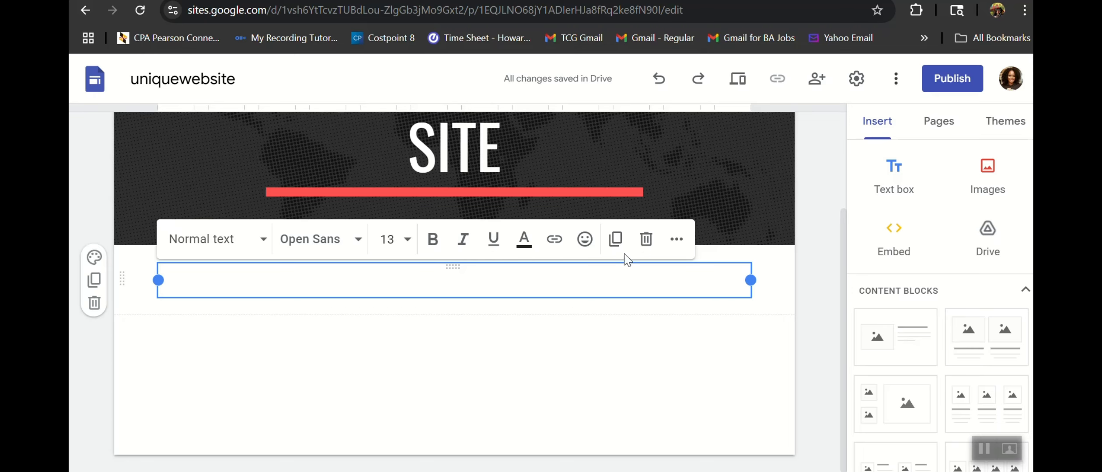
click(646, 235)
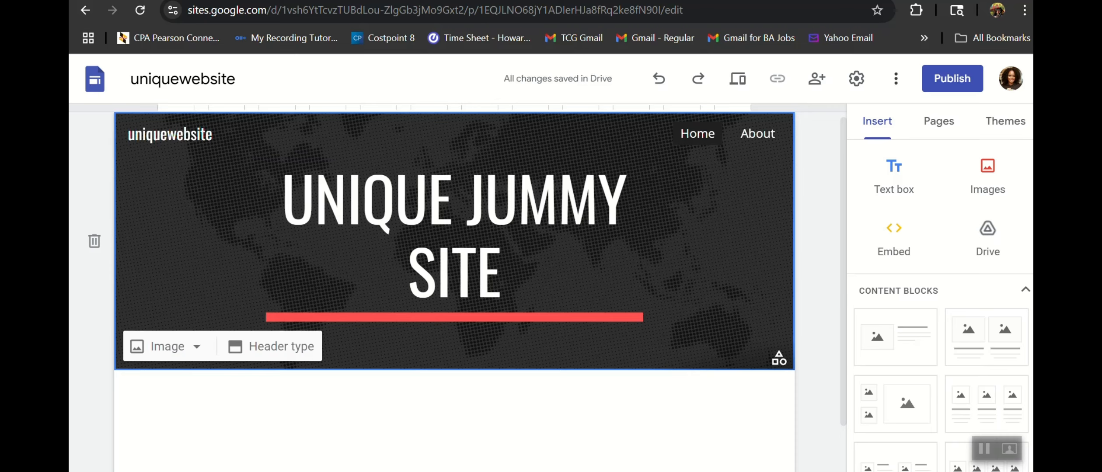
Insert the content block with one image beside text, duplicate its section, and delete both sections.
scroll(939, 306, down, 3)
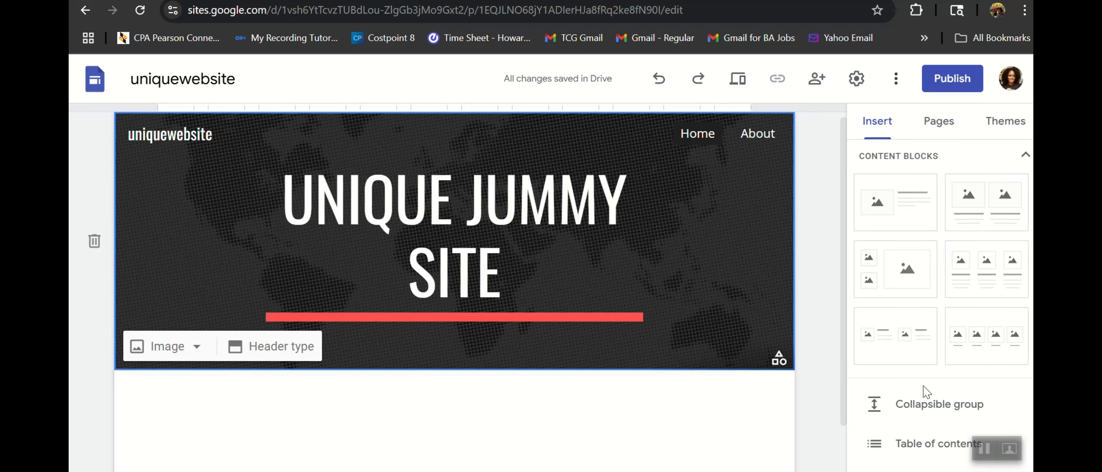
click(912, 218)
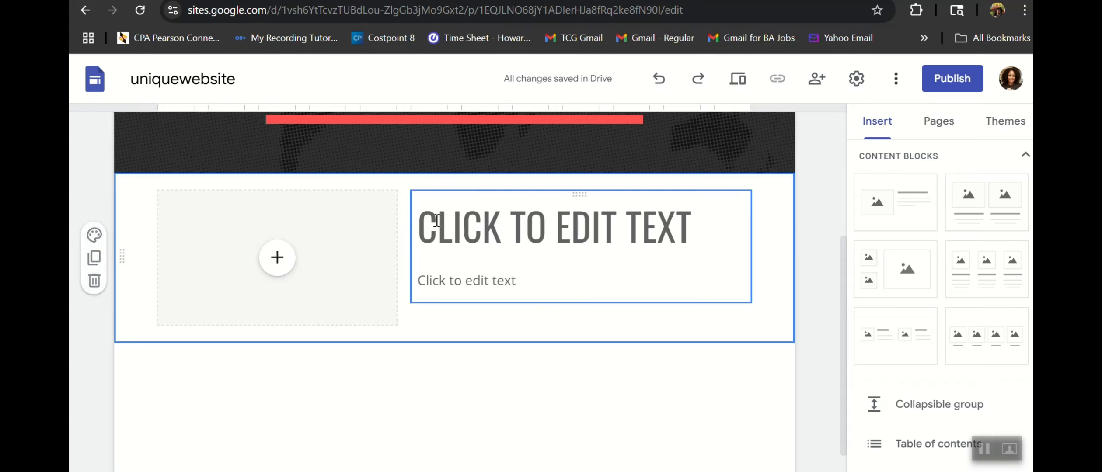
click(95, 264)
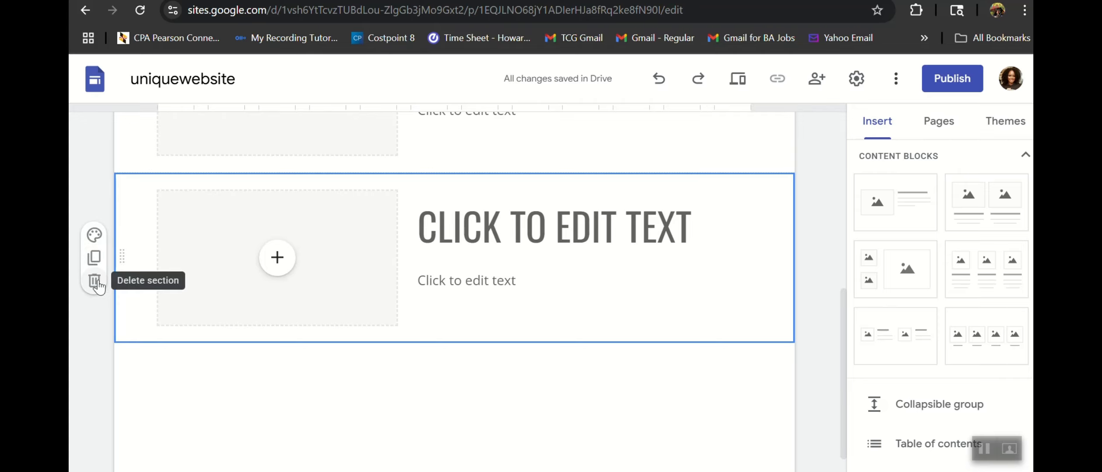
click(94, 280)
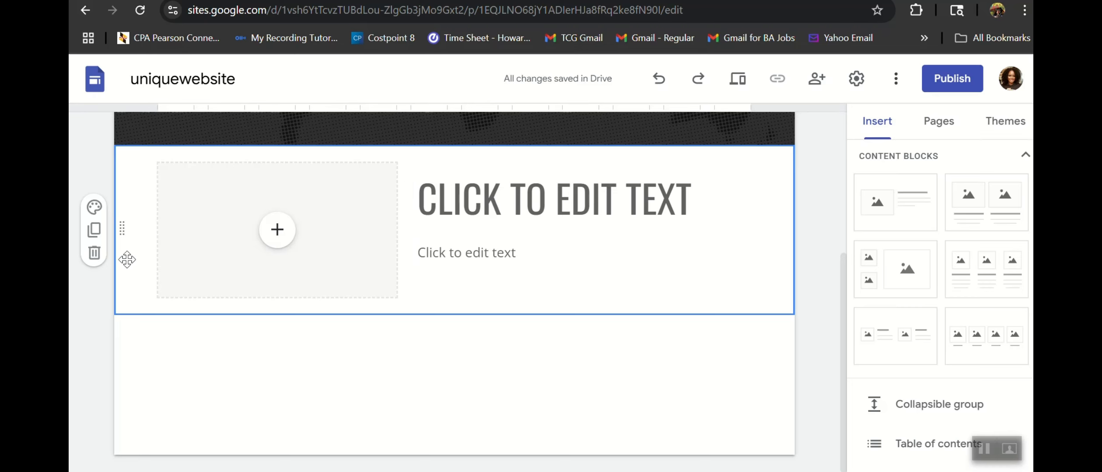
click(94, 252)
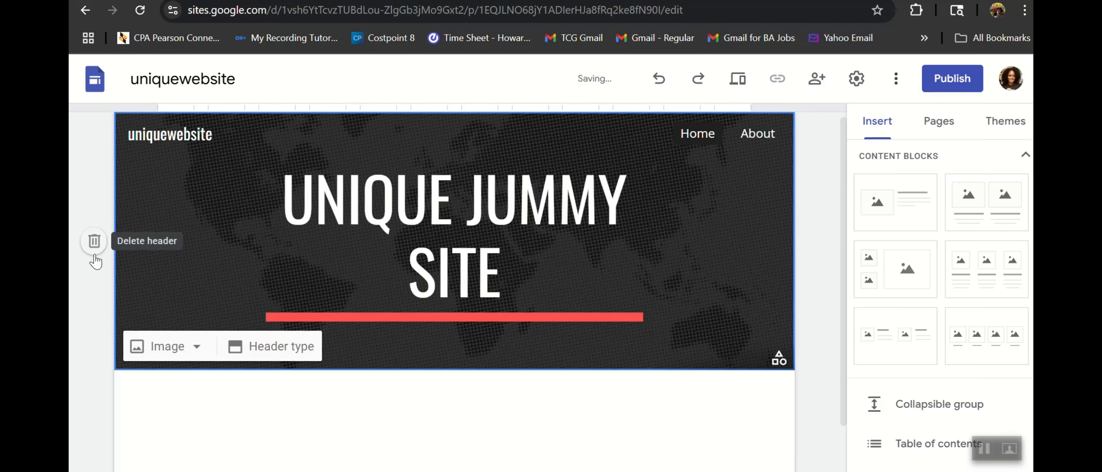
Insert the two-column and three-column image-over-text content blocks on the Home page, and delete both sections.
click(985, 204)
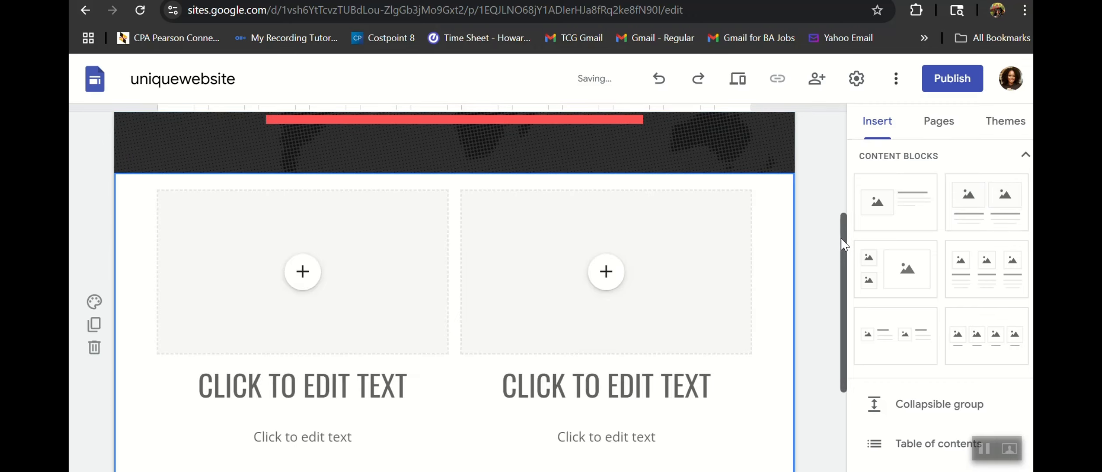
drag(844, 245, 854, 292)
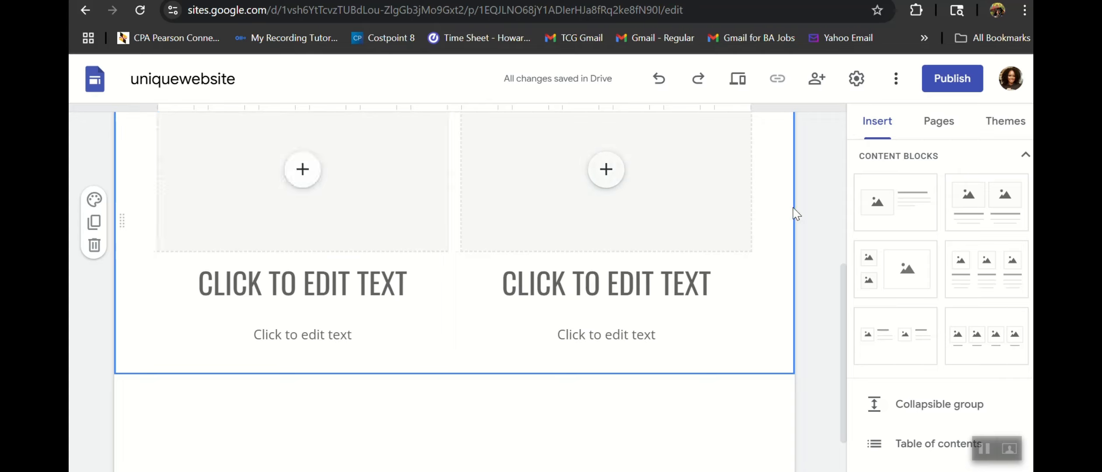
click(979, 284)
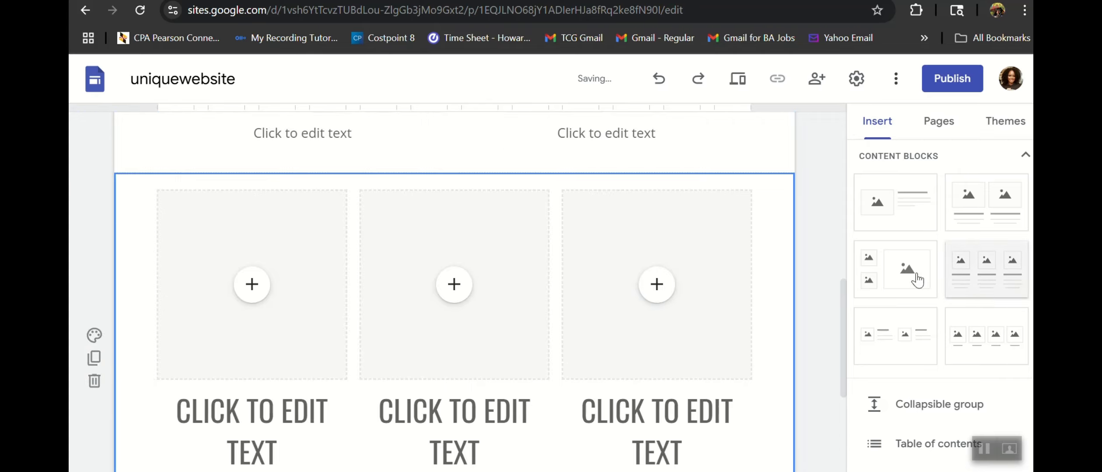
drag(843, 305, 862, 335)
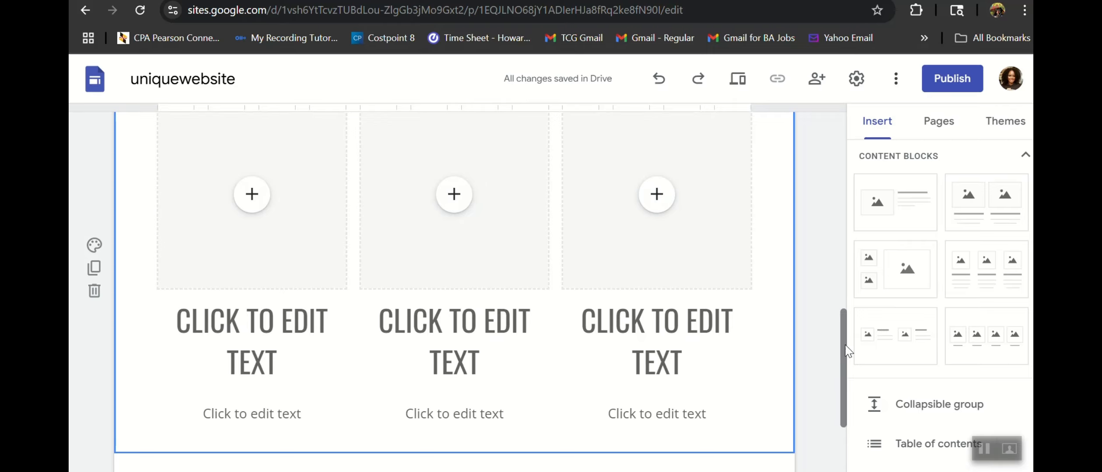
click(94, 290)
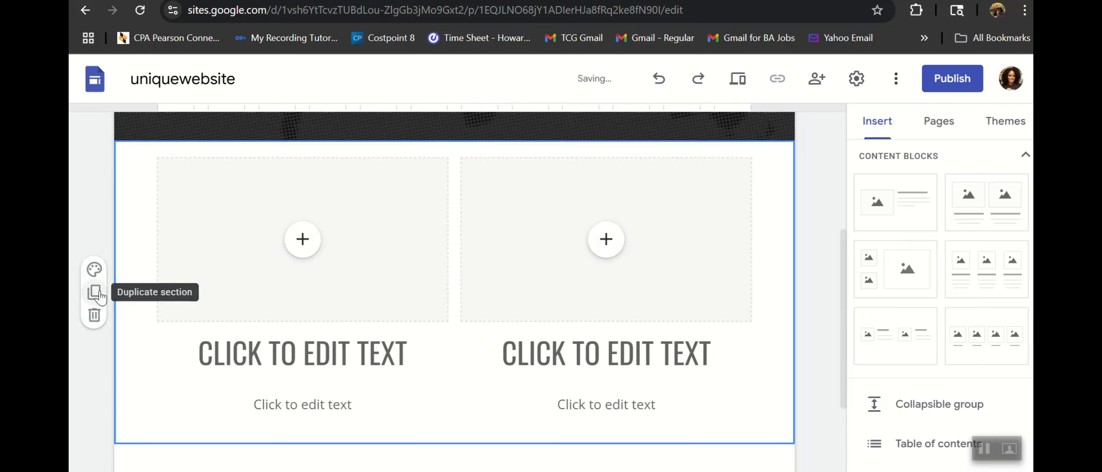
click(94, 315)
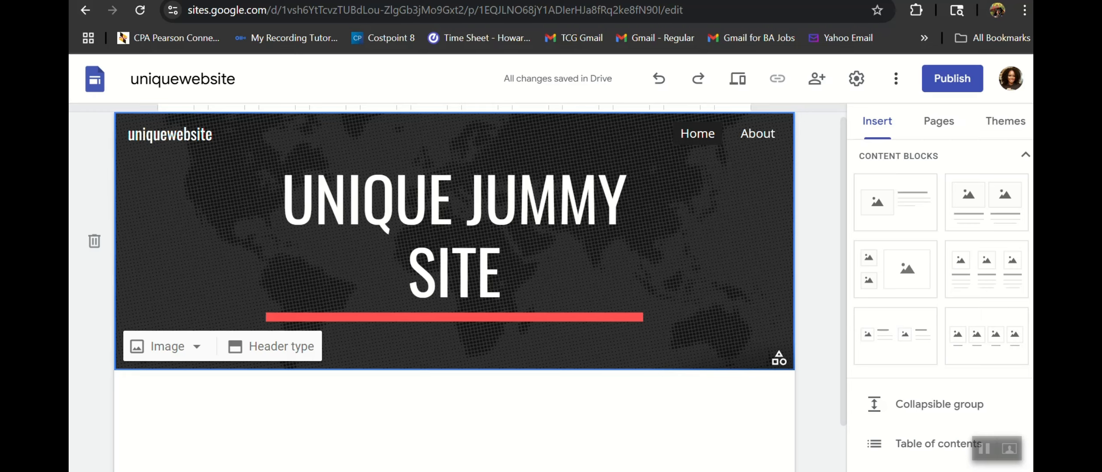
View the settings for inserting a button and social media links, cancelling each without adding anything.
scroll(940, 297, down, 7)
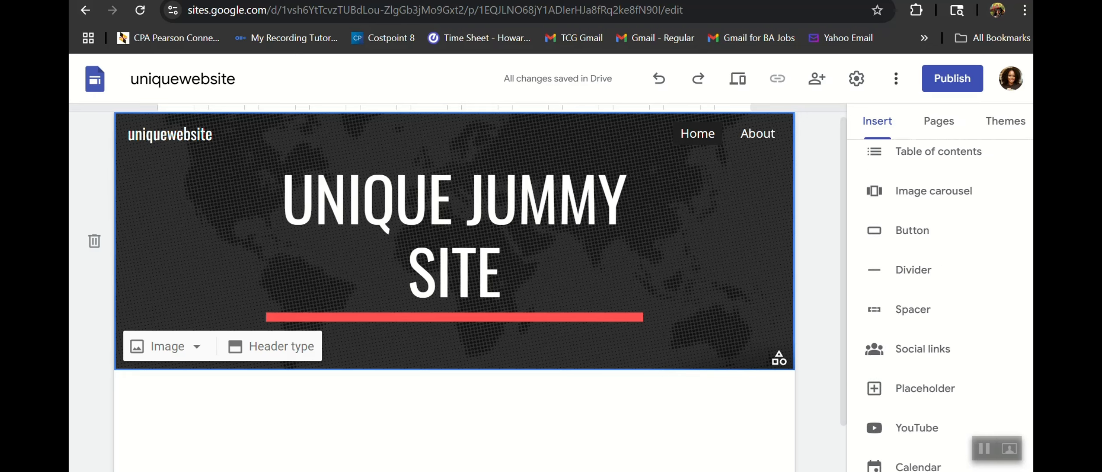
click(912, 231)
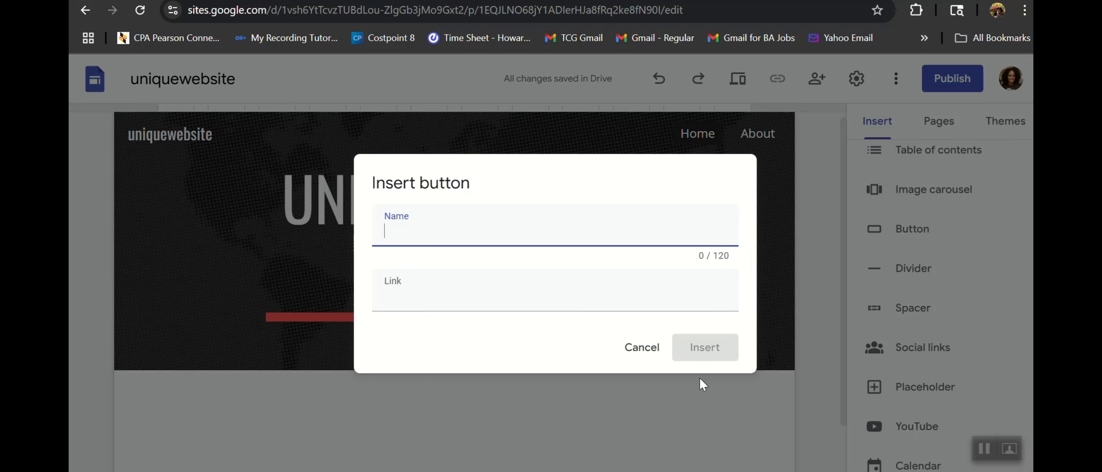
click(641, 347)
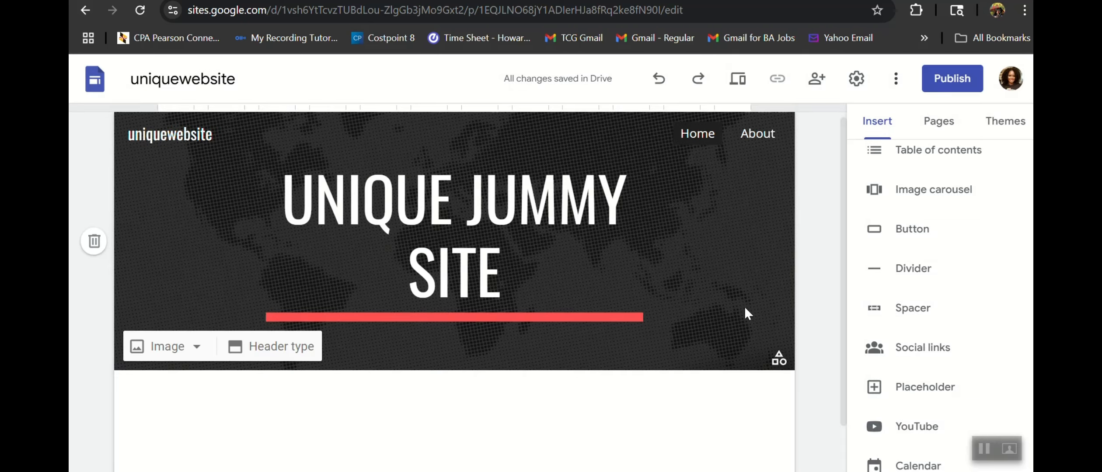
click(921, 354)
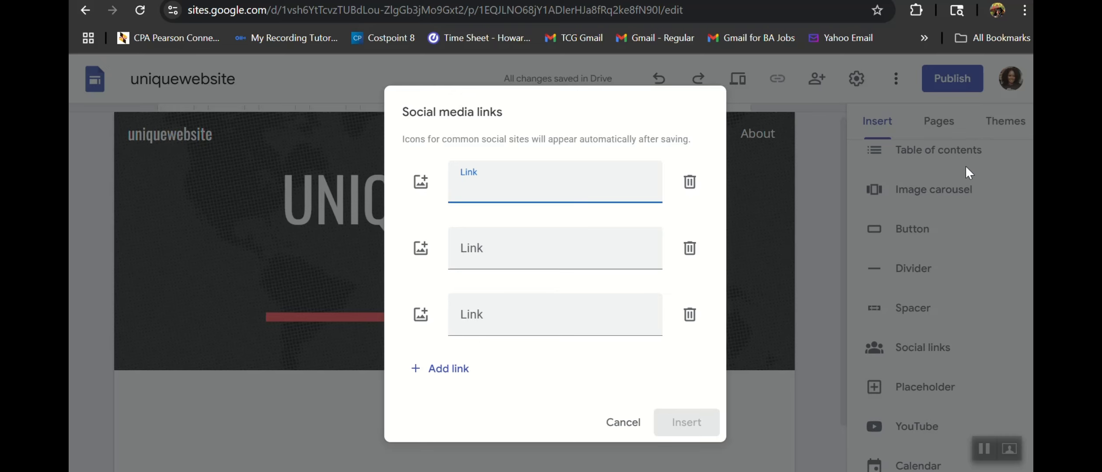
click(629, 422)
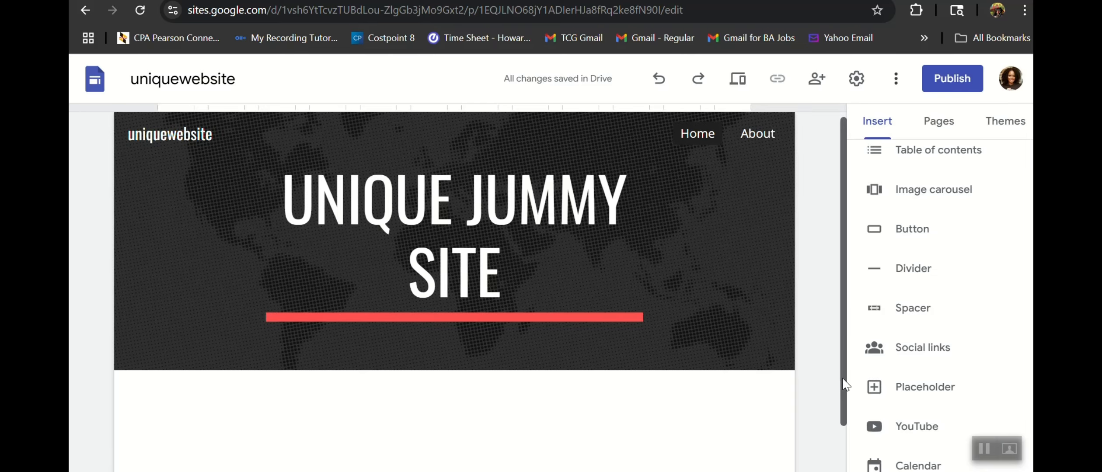